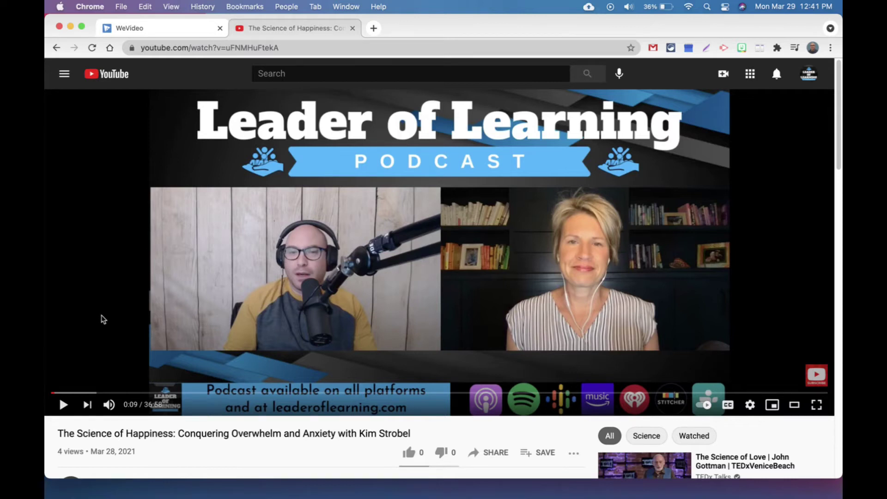
Play the reference episode and pause at 0:15 when the host and guest name lower thirds show
left_click(64, 405)
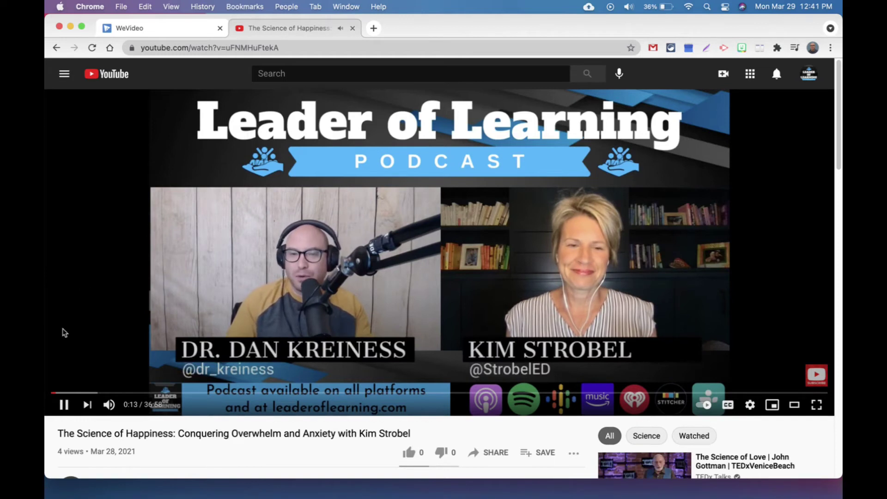
left_click(64, 406)
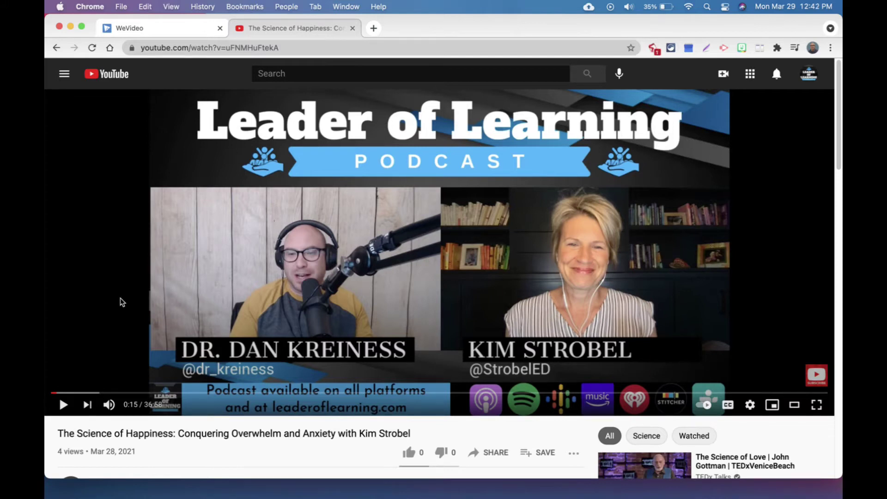
Switch to the EP 112 WeVideo project, select the Leader of Learning background clip, then return to the start
left_click(198, 29)
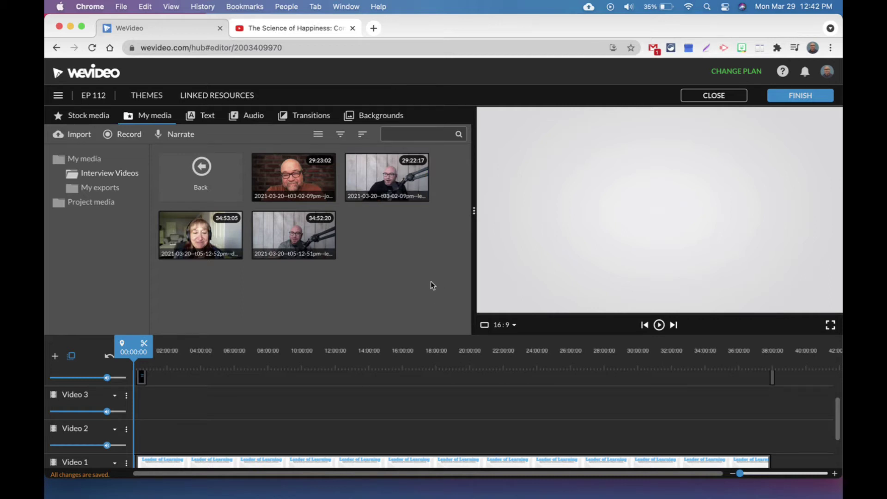
scroll(326, 435, "down", 3)
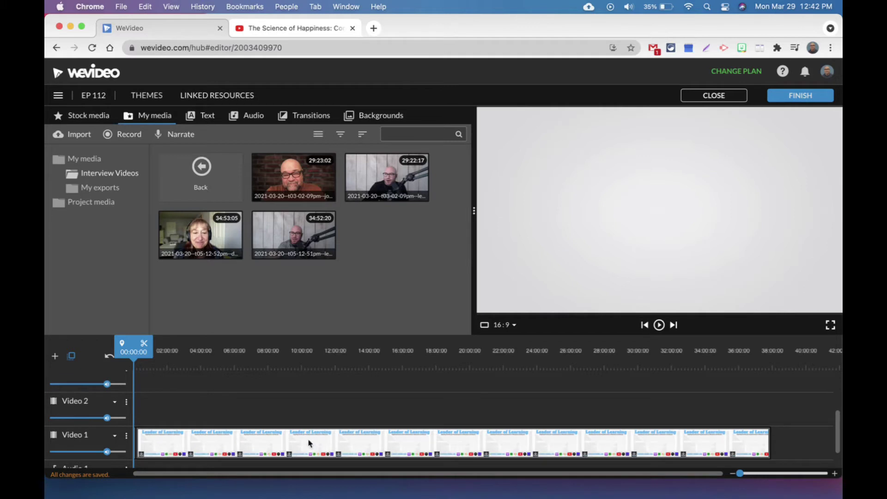
left_click(216, 448)
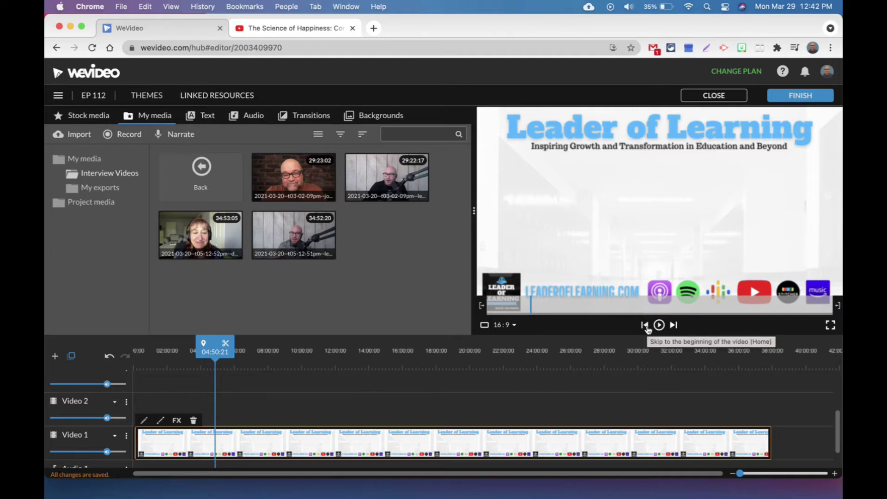
left_click(645, 325)
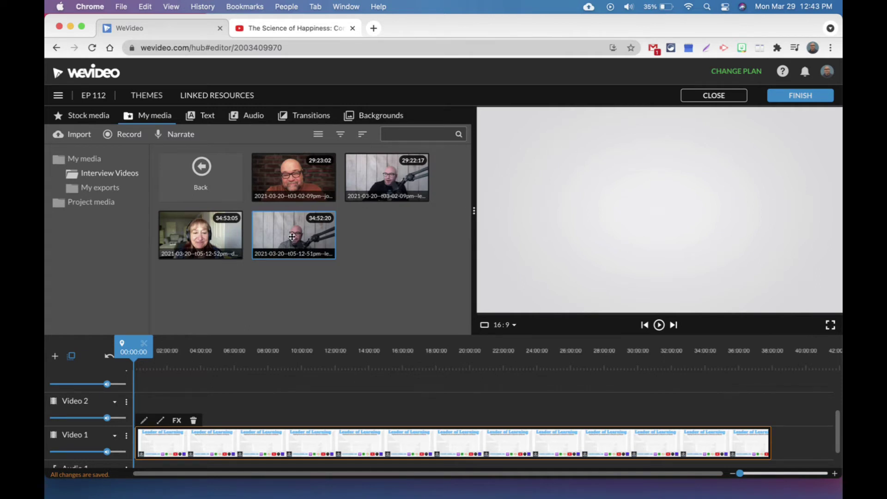
Put the host clip on Video 2 and the guest clip on a new Video 3, aligned at the start
left_click_drag(292, 237, 149, 414)
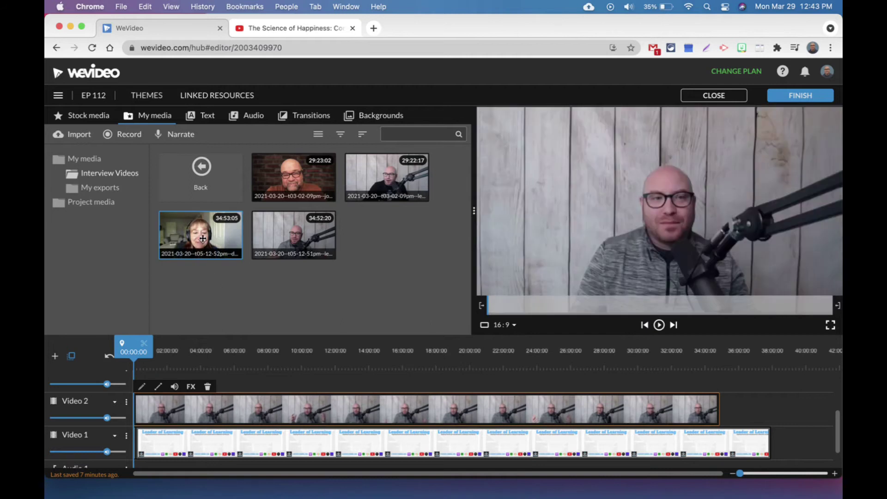
left_click_drag(203, 238, 151, 394)
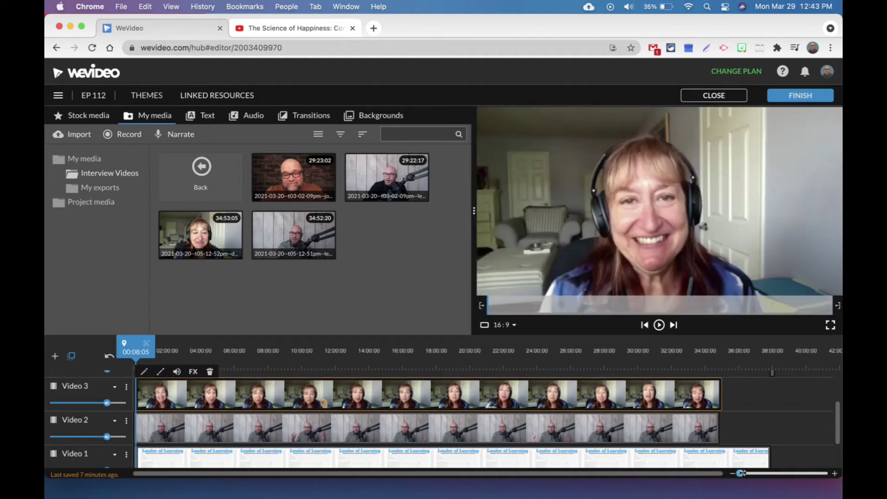
left_click_drag(739, 474, 748, 474)
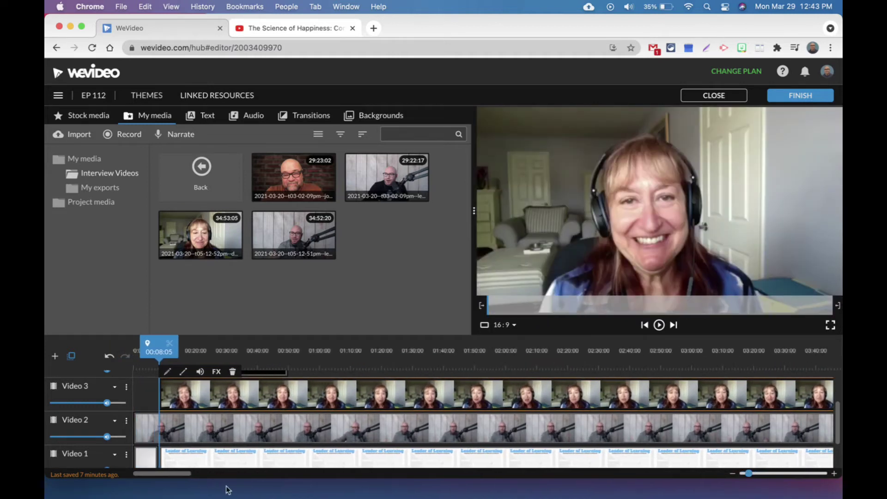
left_click_drag(175, 477, 185, 477)
left_click_drag(179, 435, 195, 433)
left_click_drag(159, 355, 152, 356)
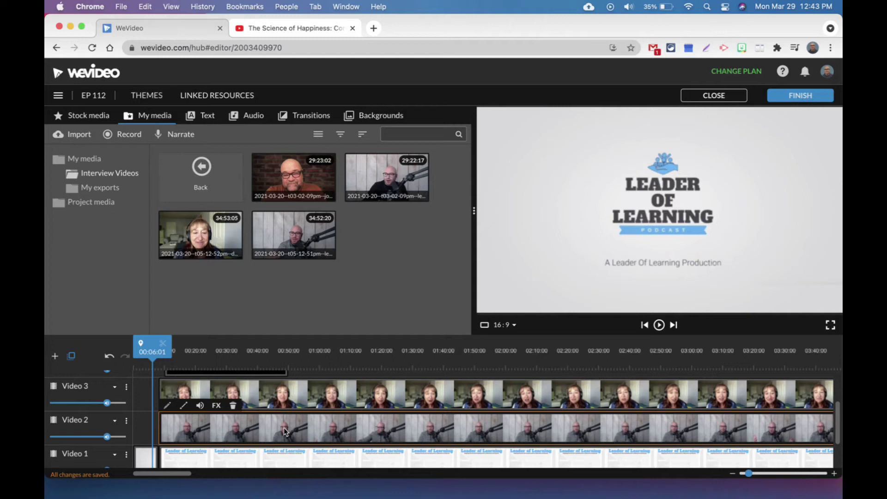
left_click(252, 458)
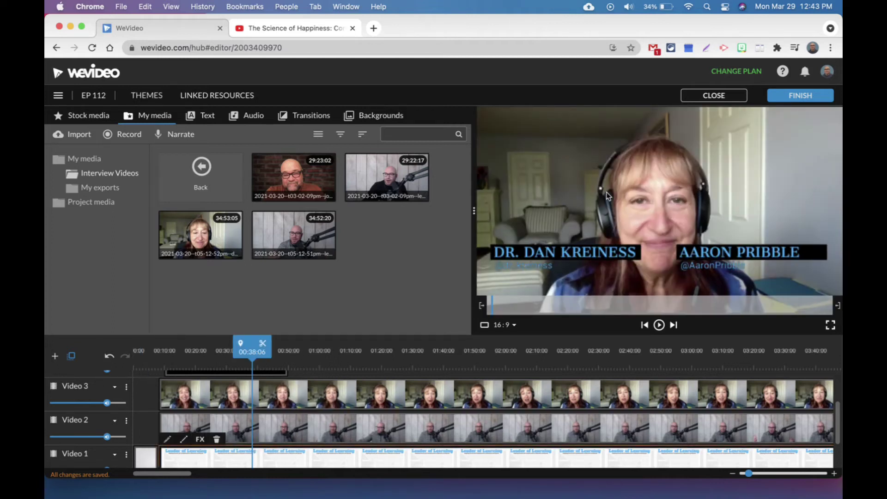
Scale the host interview clip down to 0.49 and save it
double_click(285, 434)
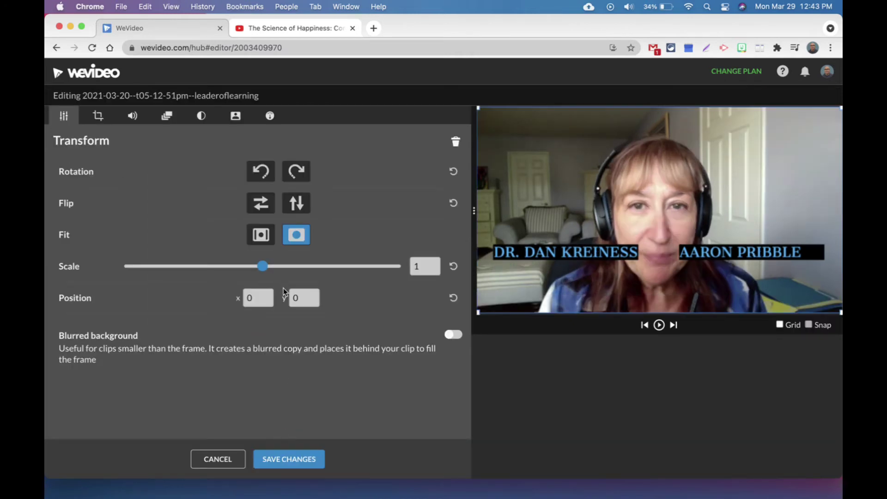
left_click_drag(262, 267, 191, 275)
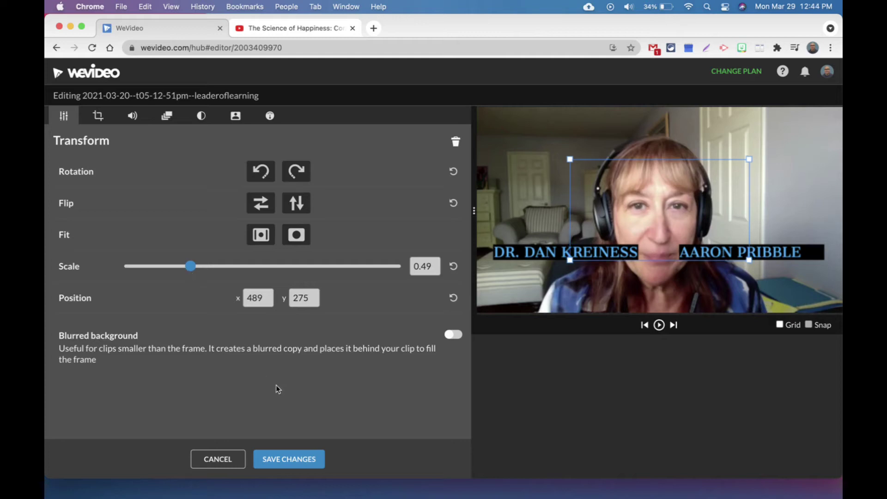
left_click(287, 459)
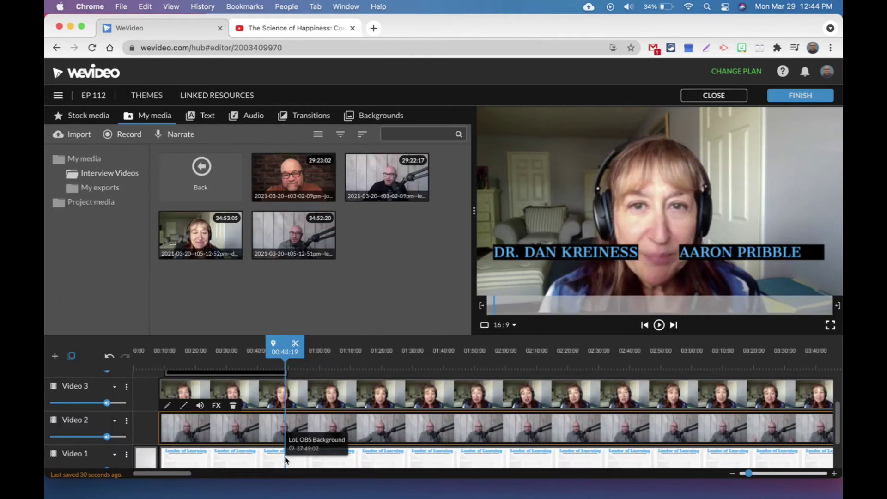
Scale the guest clip to 0.49 and position it at x 965, y 300
double_click(256, 393)
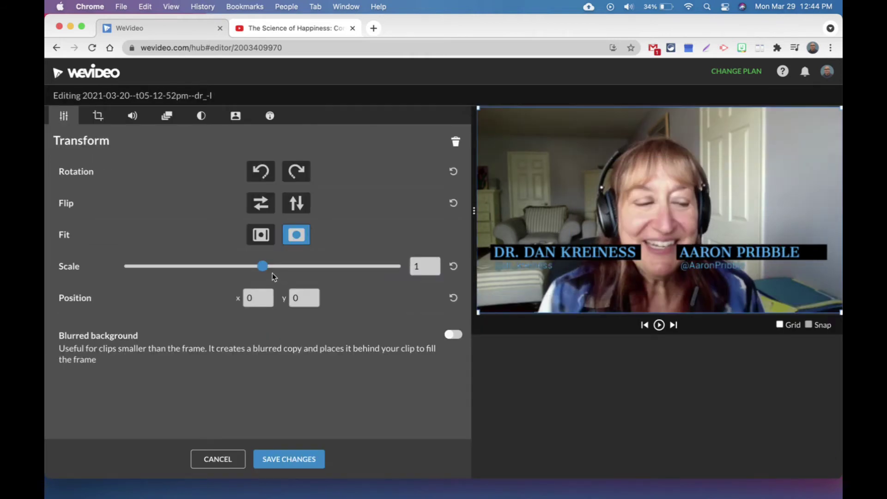
left_click_drag(262, 267, 194, 273)
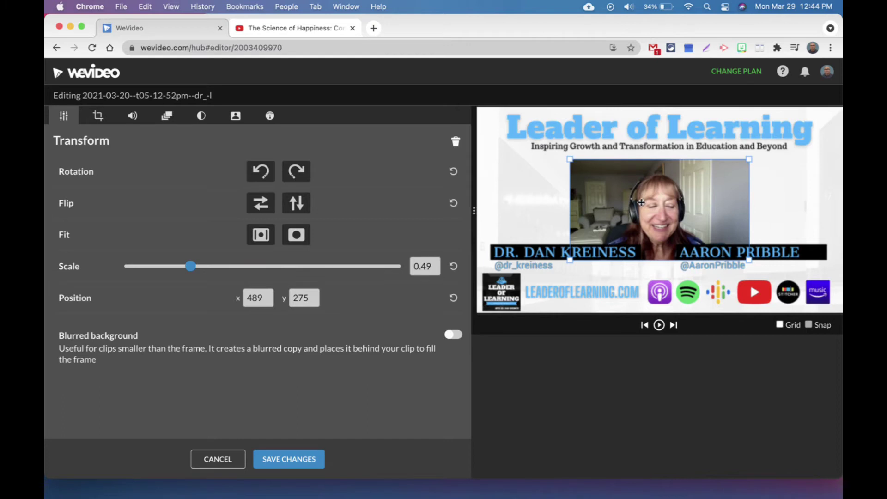
left_click_drag(641, 202, 731, 210)
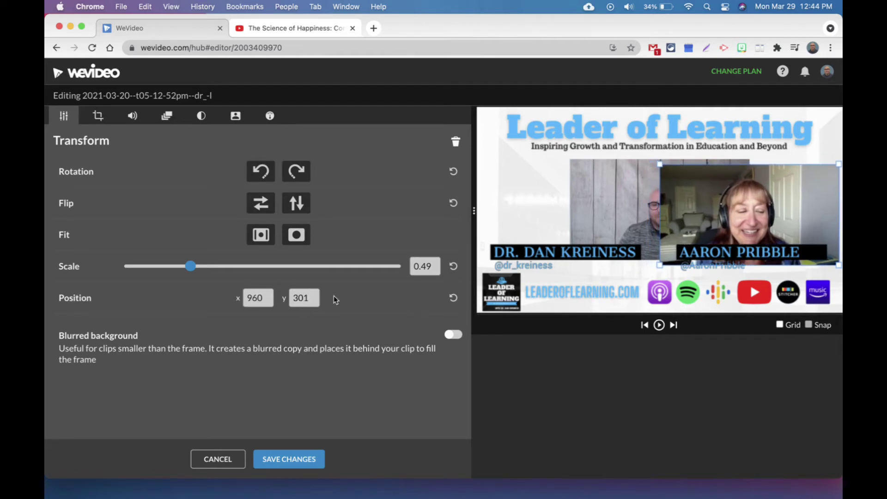
left_click(310, 298)
key("shift+Tab")
left_click(265, 297)
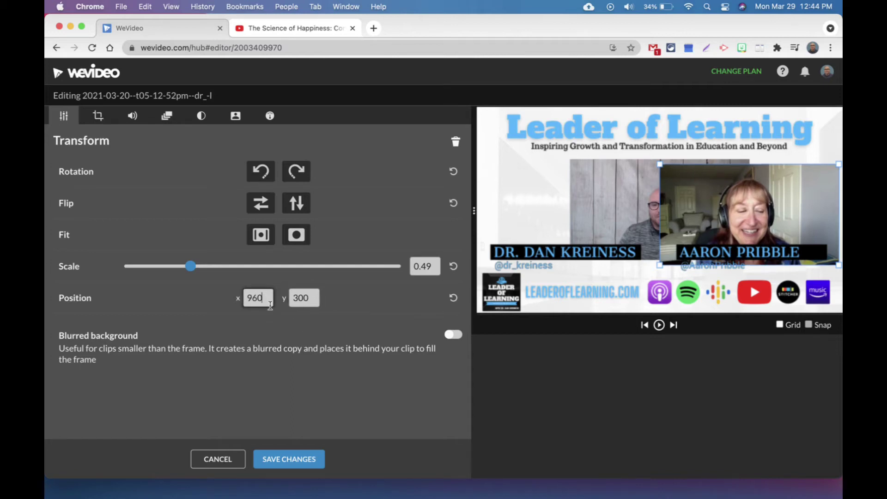
key("BackSpace")
type("5")
key("Return")
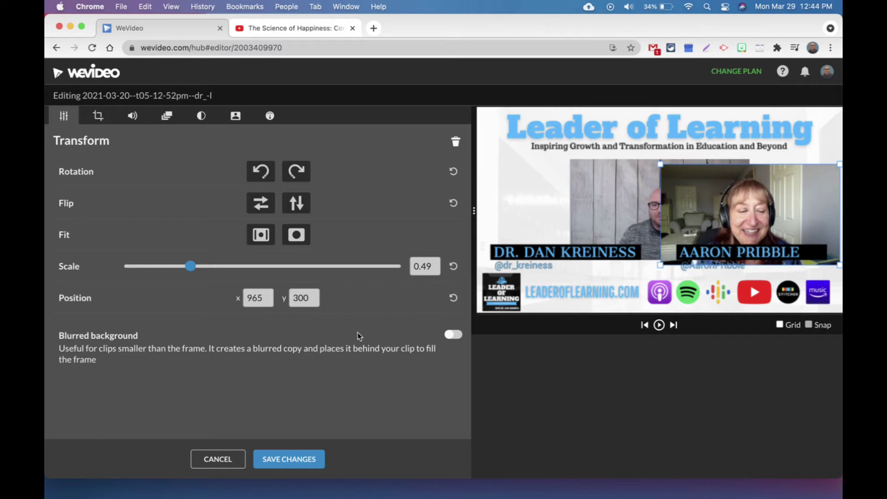
Save the guest clip, then move the host clip to x 5, y 300 and save it
left_click(294, 462)
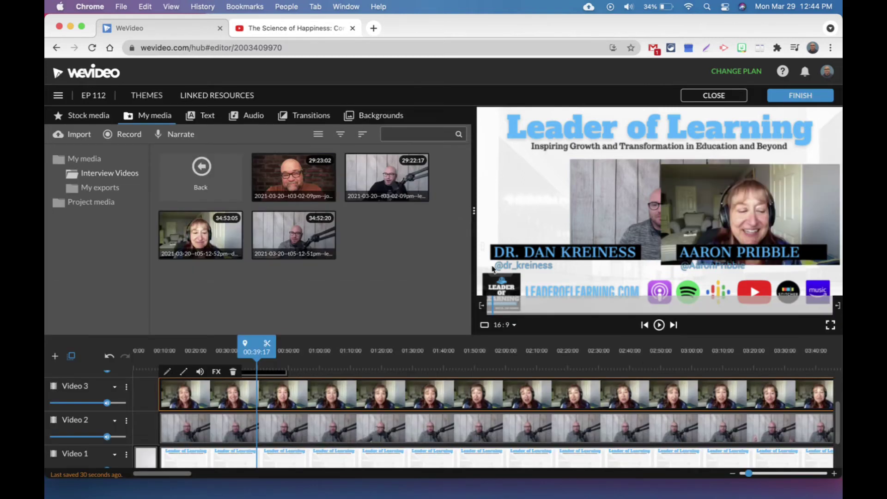
double_click(322, 433)
left_click_drag(613, 209, 527, 215)
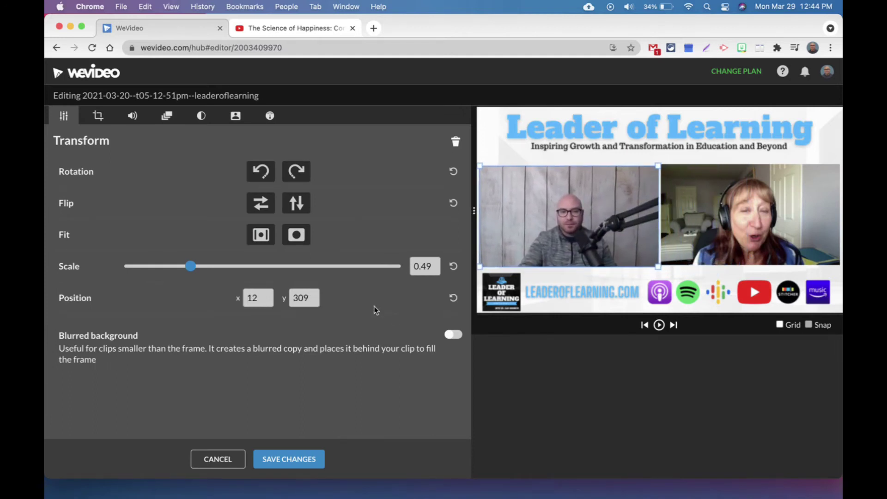
left_click(269, 299)
key("BackSpace")
key("BackSpace")
type("5")
key("Return")
left_click(312, 304)
key("BackSpace")
type("0")
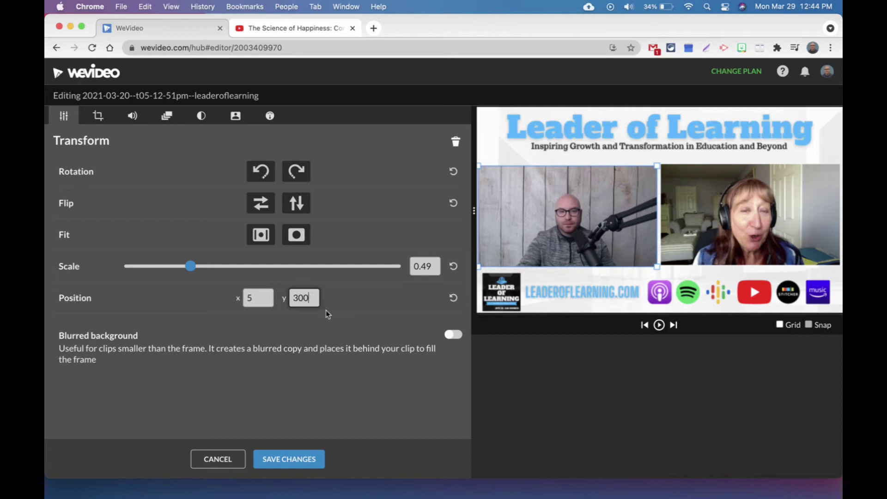
key("Return")
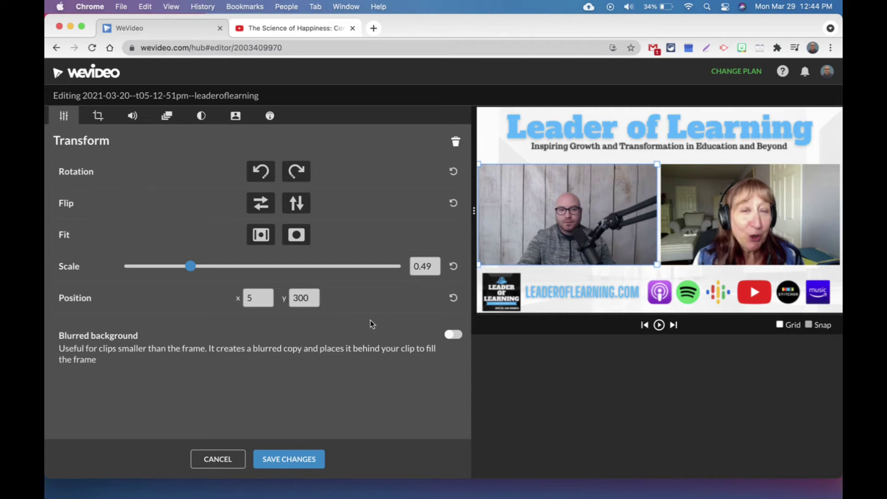
left_click(288, 461)
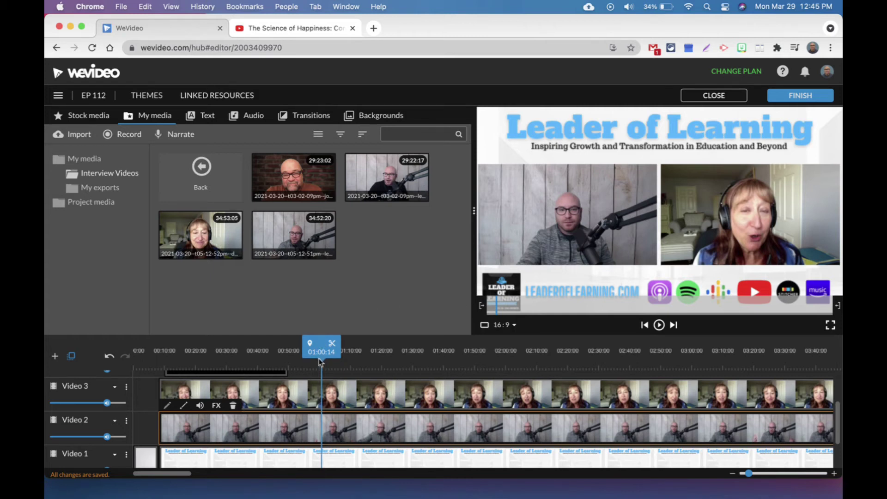
left_click_drag(319, 372, 183, 373)
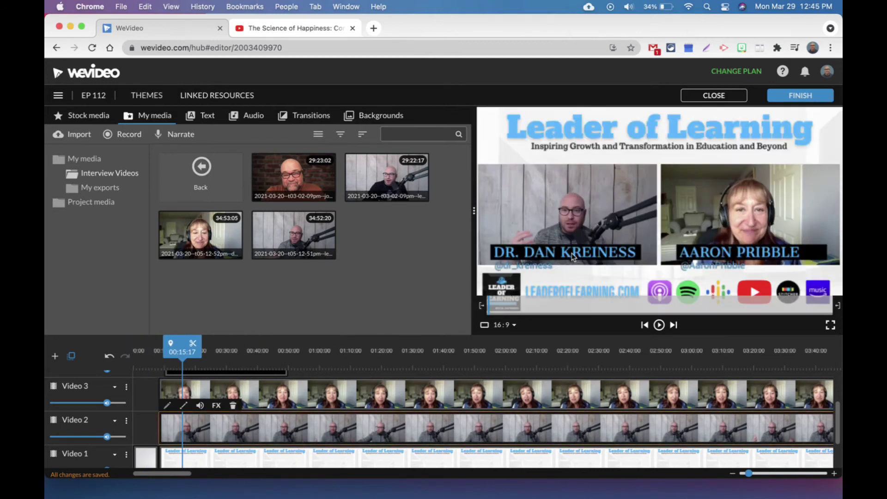
scroll(327, 414, "up", 3)
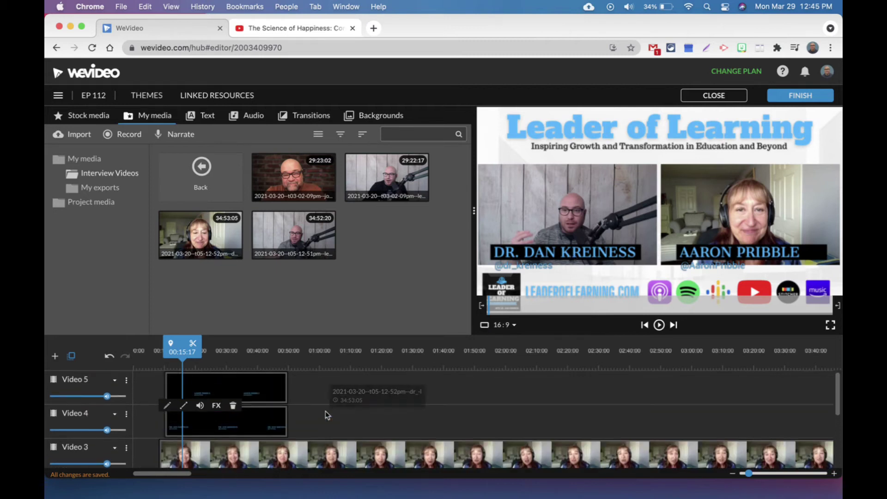
Preview the Above the Horizon and Ripple - Lower third titles, then add Ripple to the timeline
left_click(206, 118)
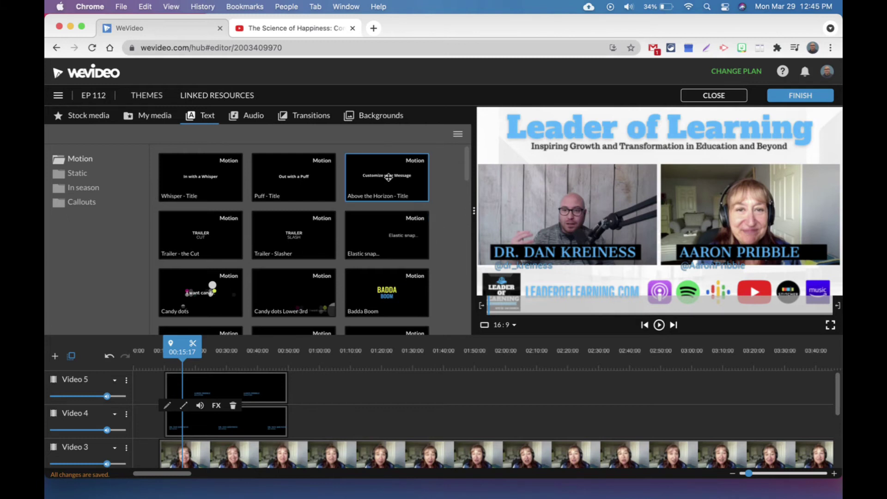
left_click(388, 177)
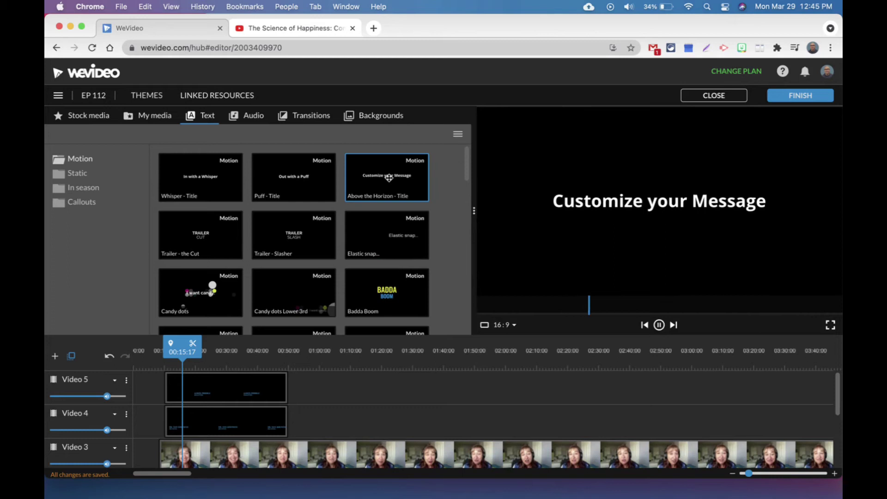
scroll(323, 245, "down", 1)
scroll(323, 244, "down", 10)
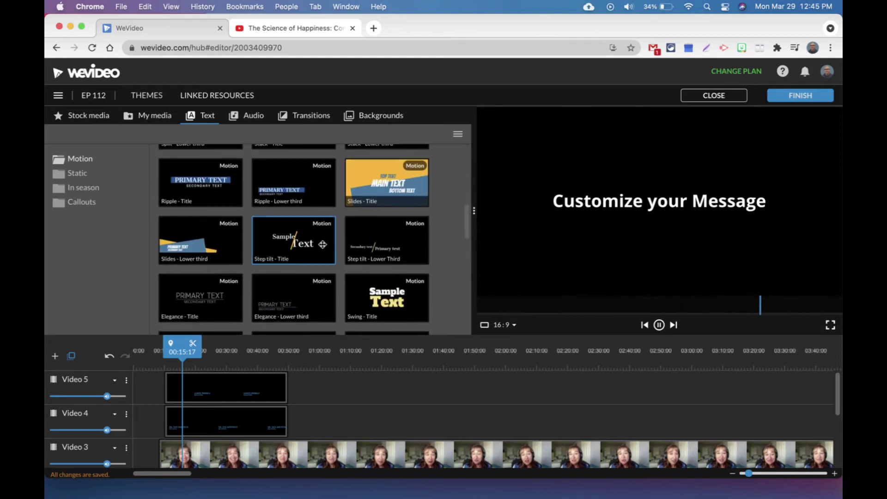
left_click(292, 188)
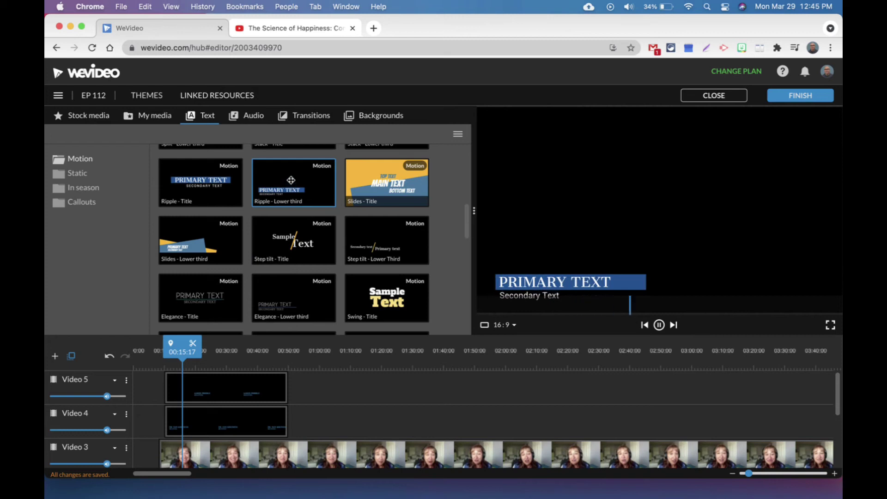
mouse_move(293, 190)
left_mouse_down()
mouse_move(310, 390)
mouse_move(290, 185)
left_mouse_up()
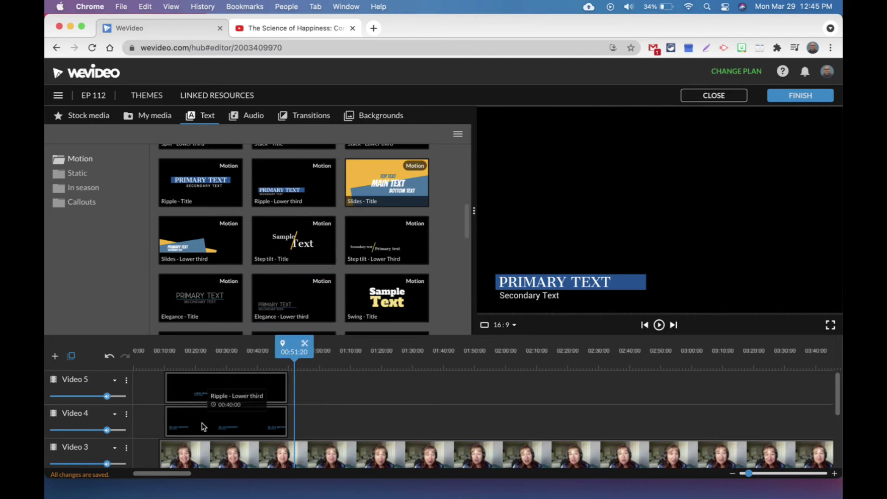
Replace the Video 5 lower third's name and @ handle with the guest's own, and save
double_click(192, 387)
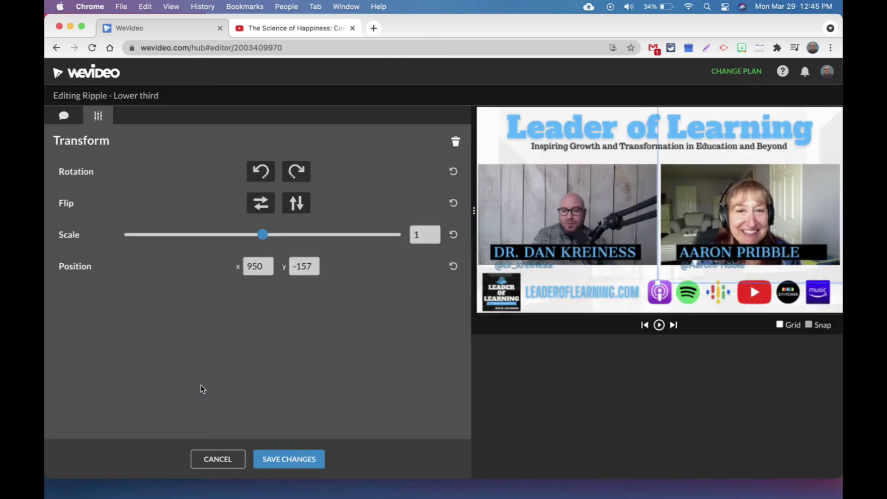
left_click(65, 117)
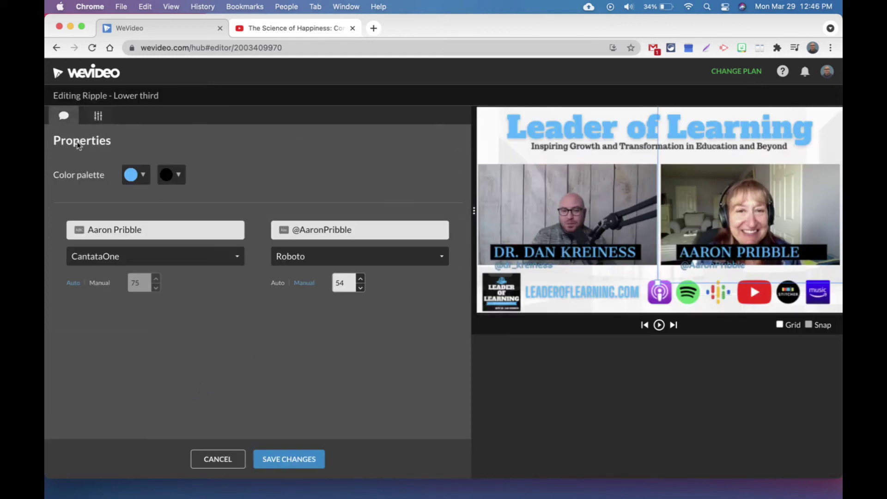
left_click(125, 231)
triple_click(125, 231)
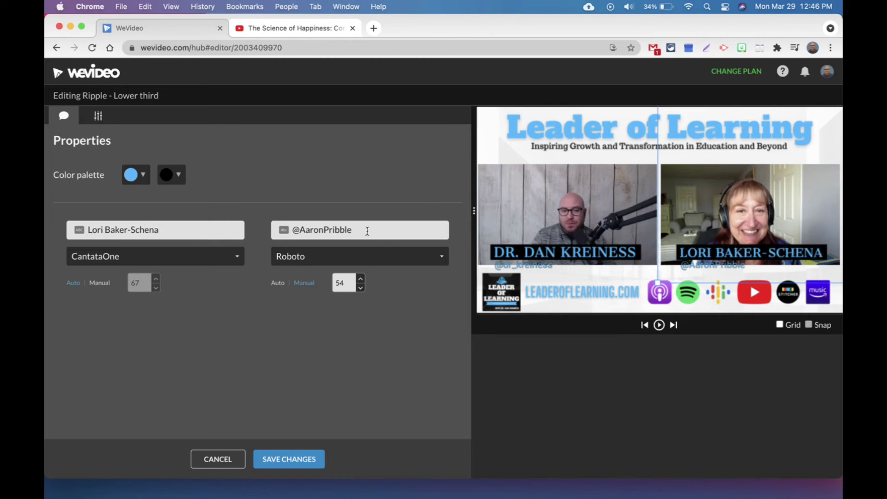
left_click_drag(366, 229, 303, 231)
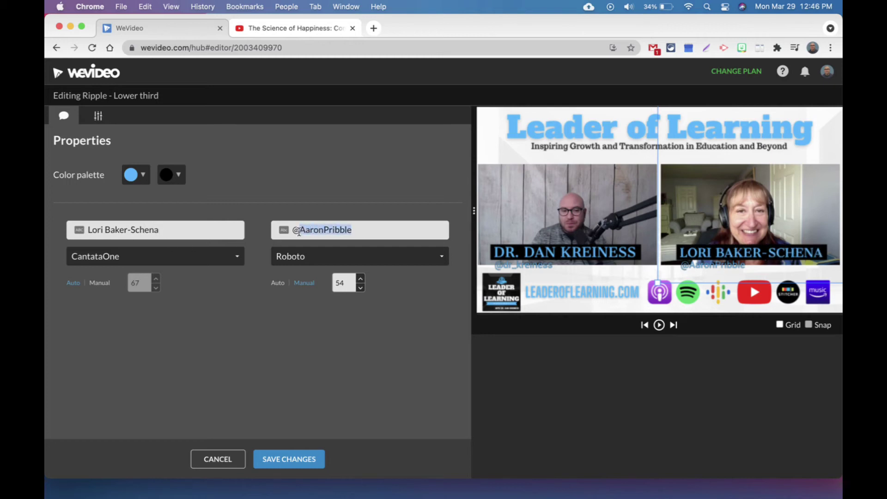
type("DrBS")
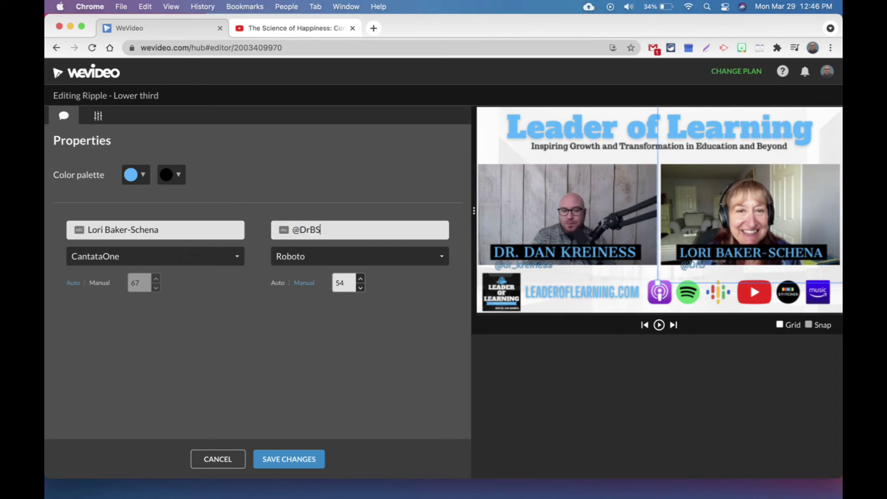
left_click(293, 459)
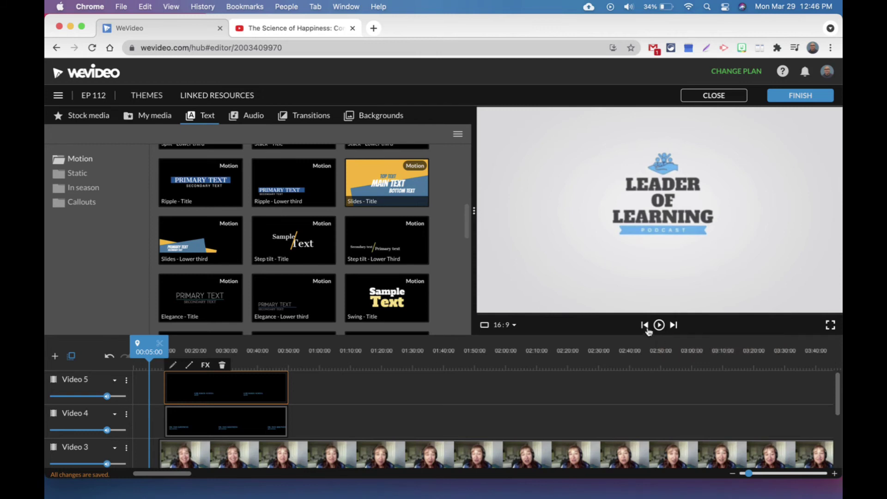
left_click(645, 325)
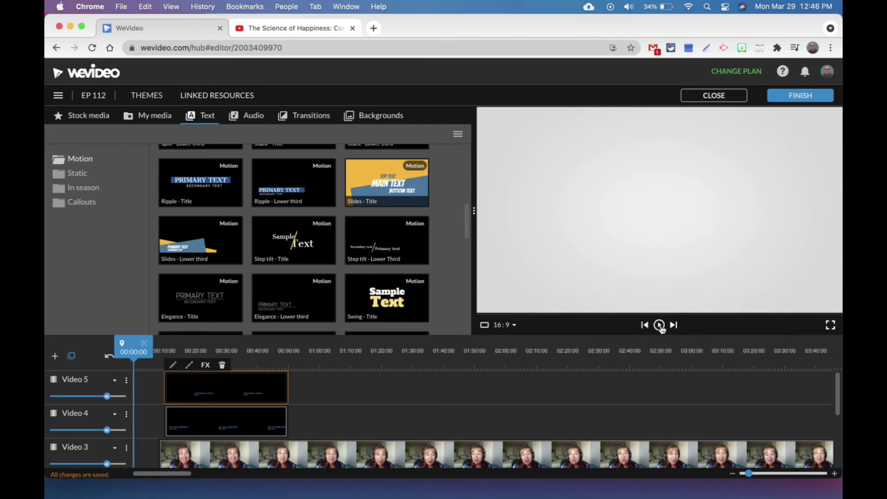
scroll(502, 406, "down", 2)
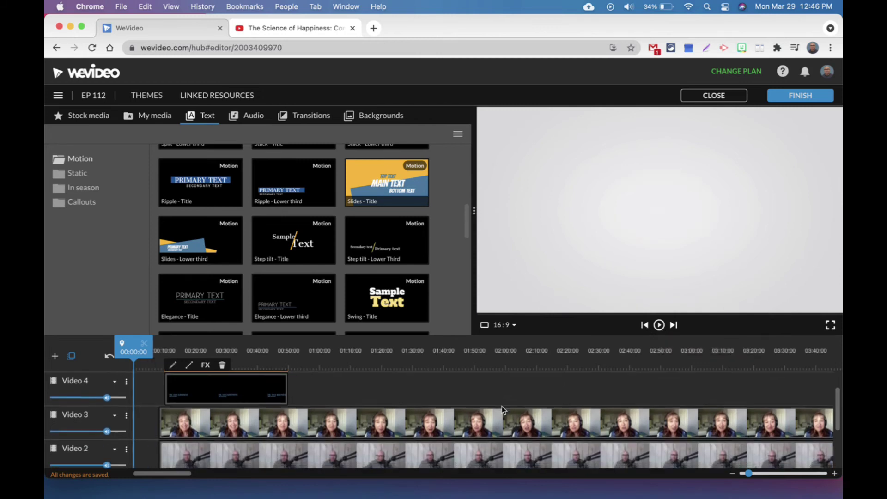
scroll(501, 406, "down", 1)
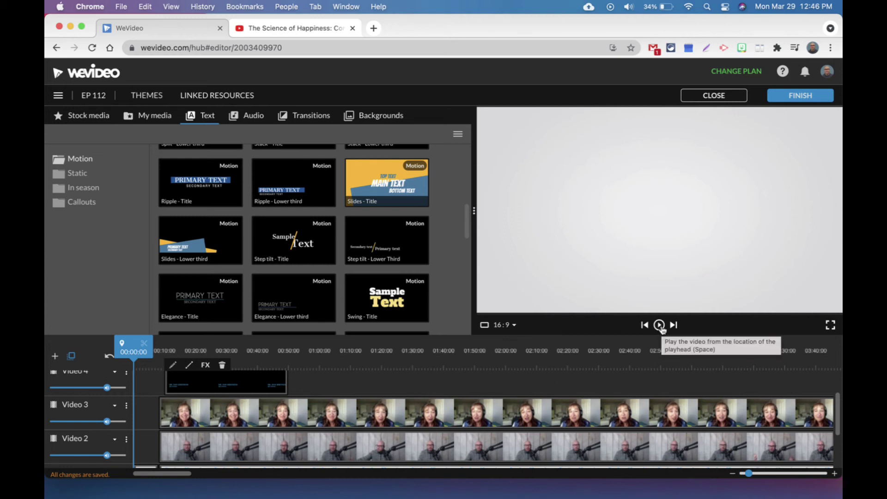
left_click(659, 326)
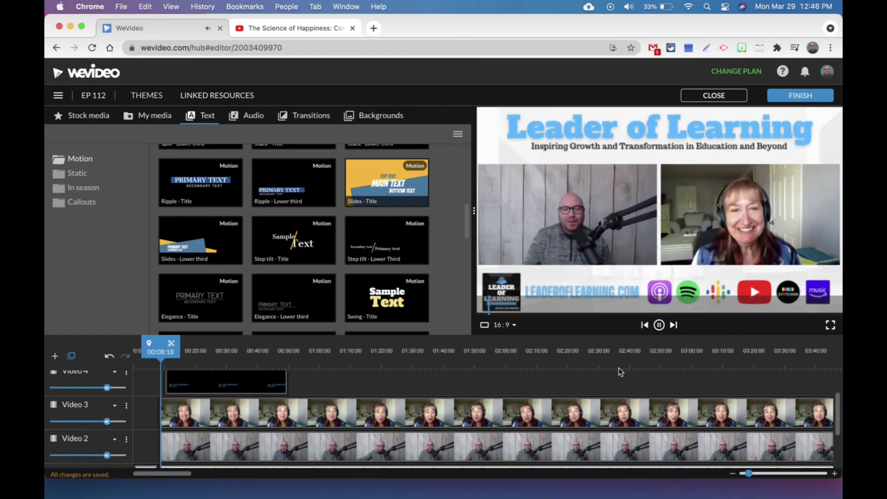
key("space")
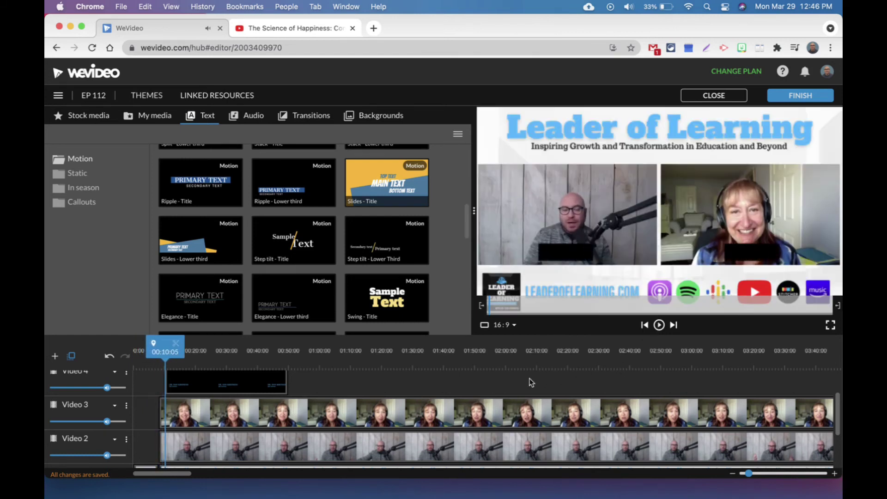
left_click(658, 326)
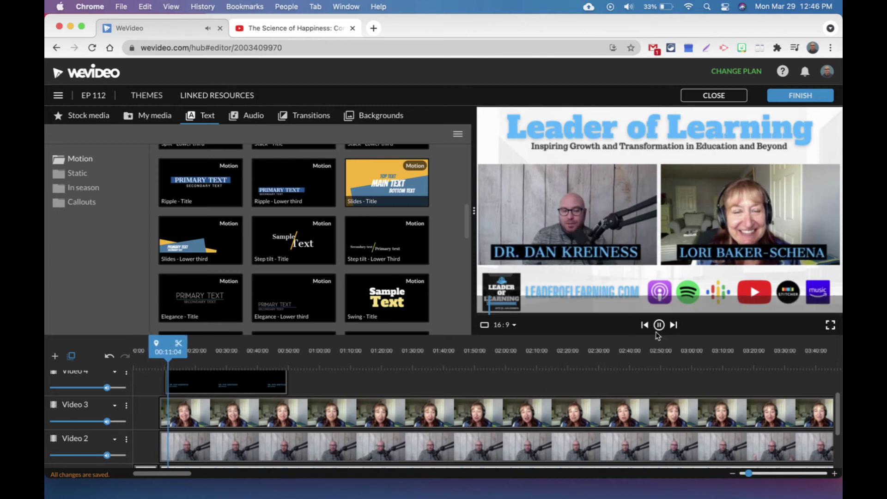
left_click(660, 326)
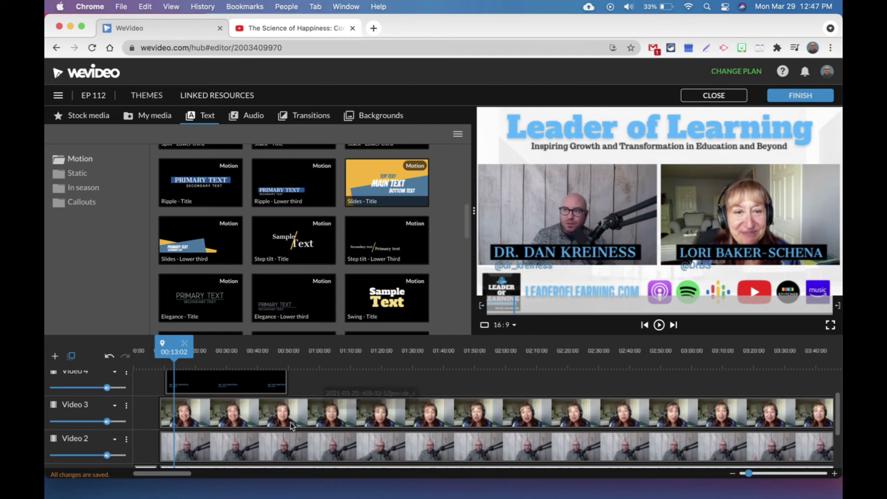
Align the thank-you end-screen image with the end of the video and preview it
left_click_drag(176, 477, 714, 474)
left_click_drag(768, 395, 219, 376)
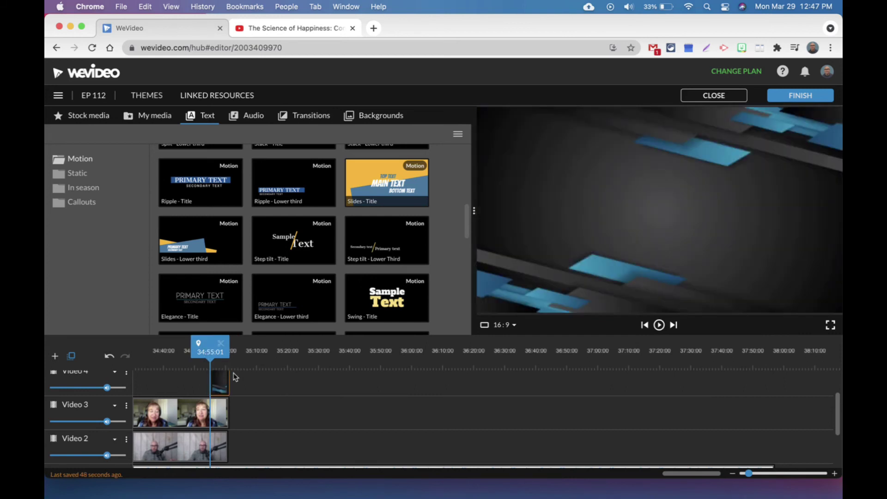
left_click_drag(215, 369, 225, 354)
left_click(223, 394)
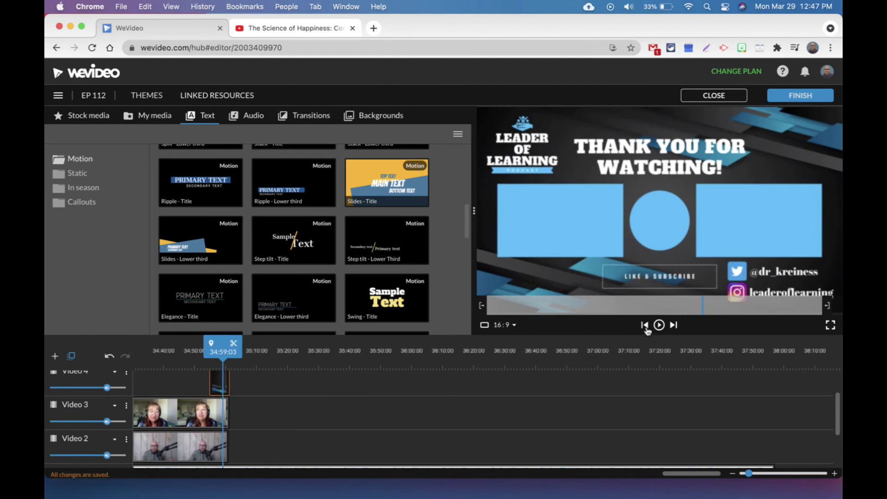
Trim the Video 1 Leader of Learning background to end at 35:01:10 with the interviews
scroll(557, 399, "down", 3)
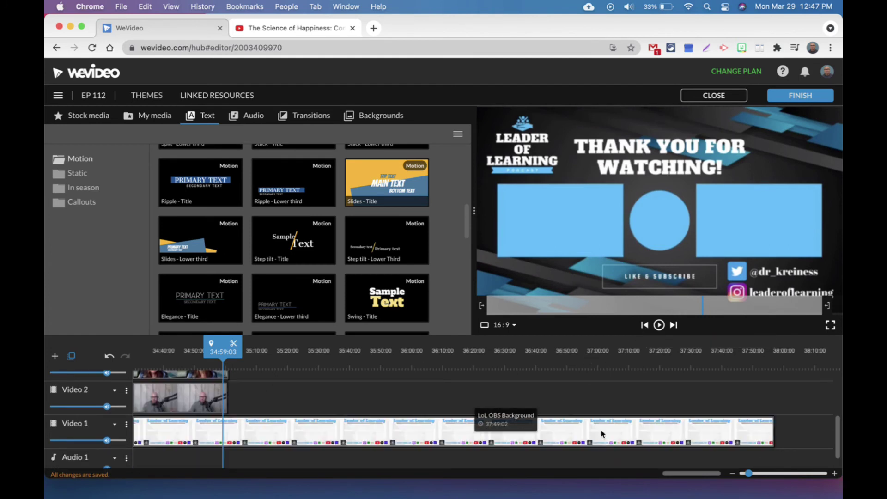
left_click(707, 428)
left_click_drag(773, 432, 229, 439)
scroll(700, 421, "up", 3)
scroll(658, 412, "down", 3)
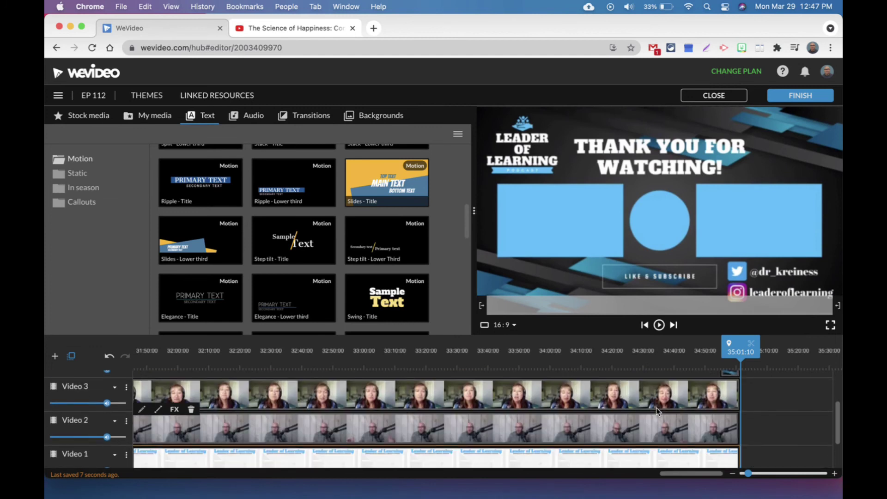
left_click(645, 326)
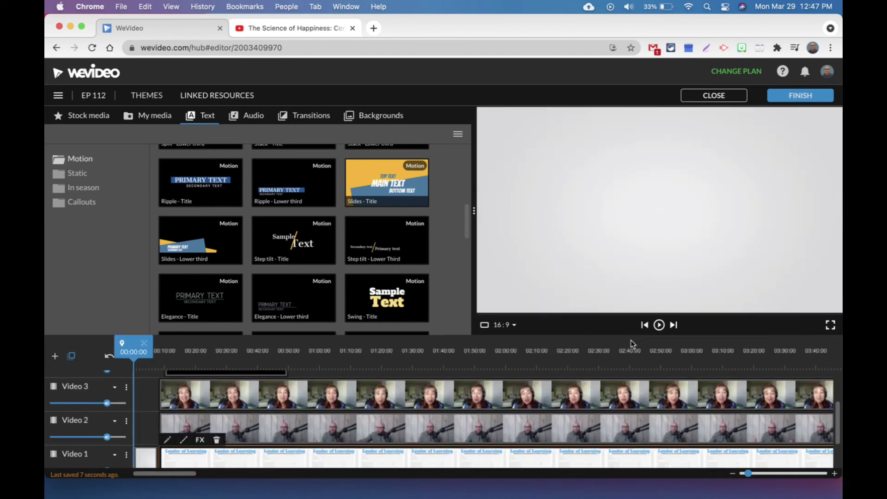
scroll(292, 422, "up", 3)
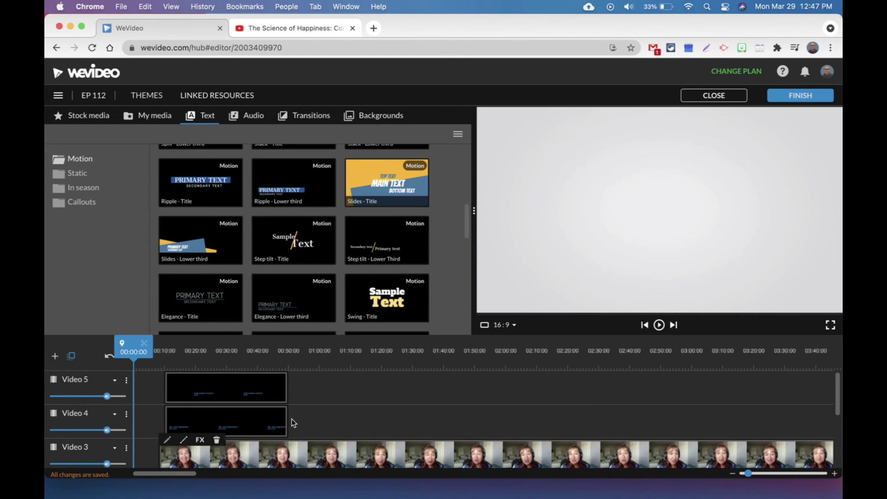
scroll(323, 414, "down", 3)
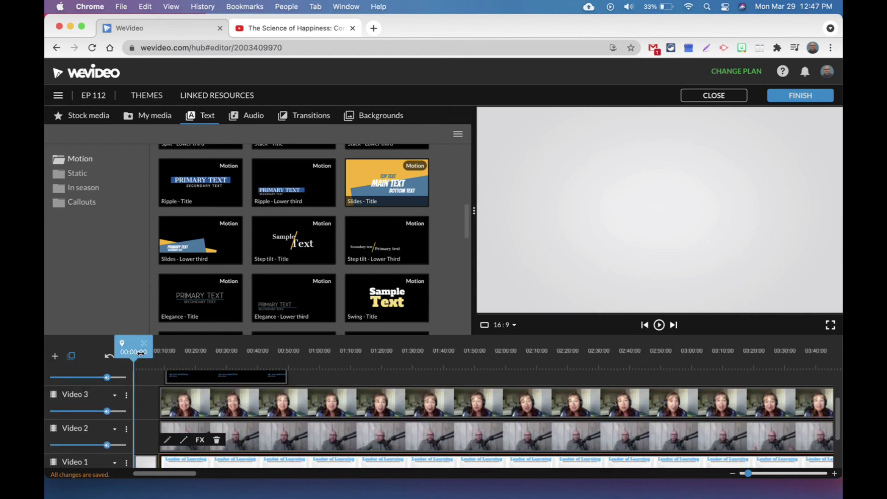
left_click(338, 369)
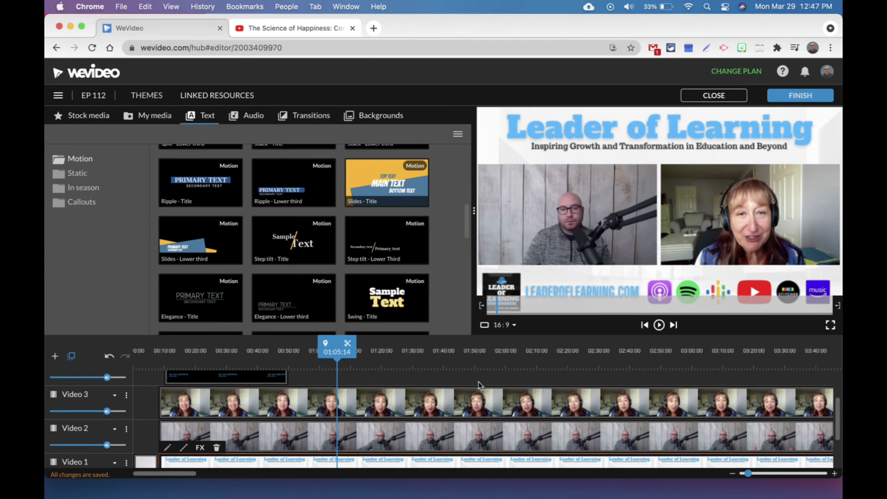